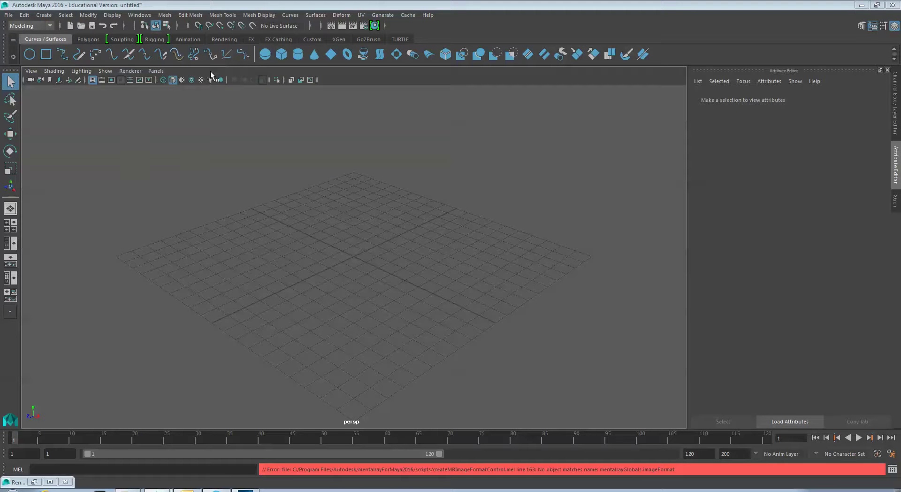
Maximize the top orthographic view from the four-view layout
click(9, 225)
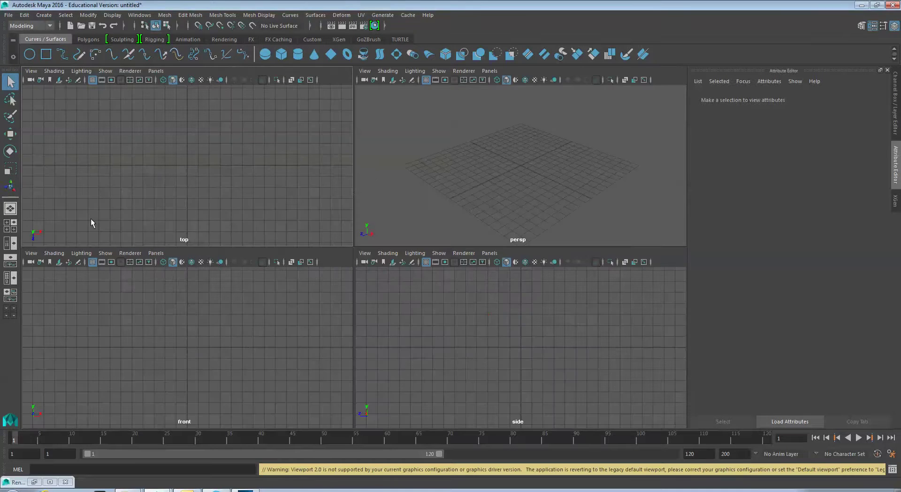
key(space)
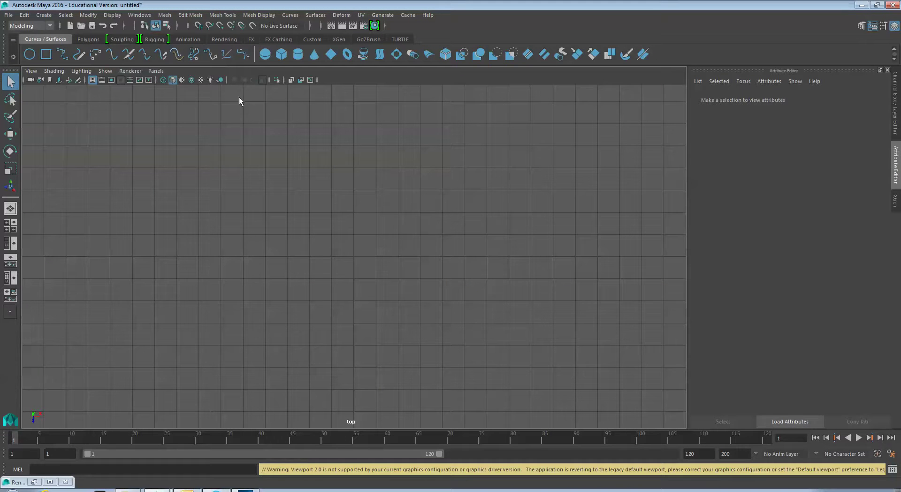
Draw bezier1, a 3-span S-shaped Bezier curve, from top to bottom
click(247, 55)
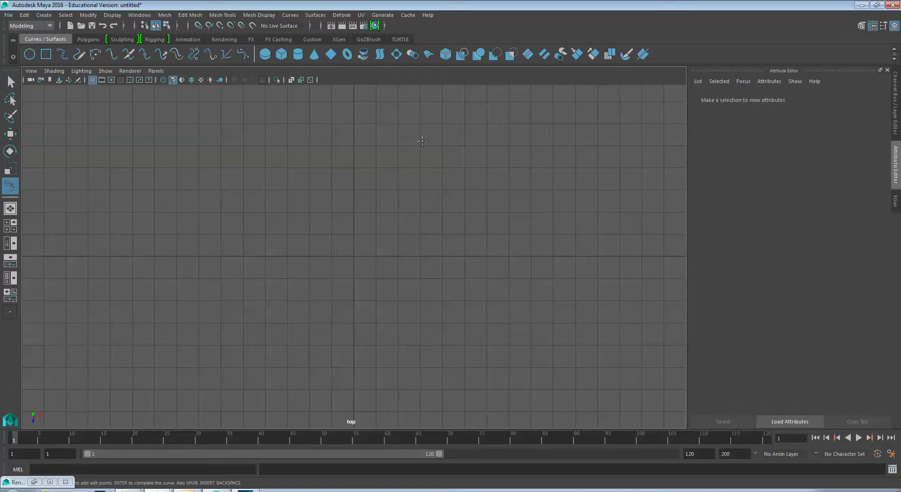
click(472, 122)
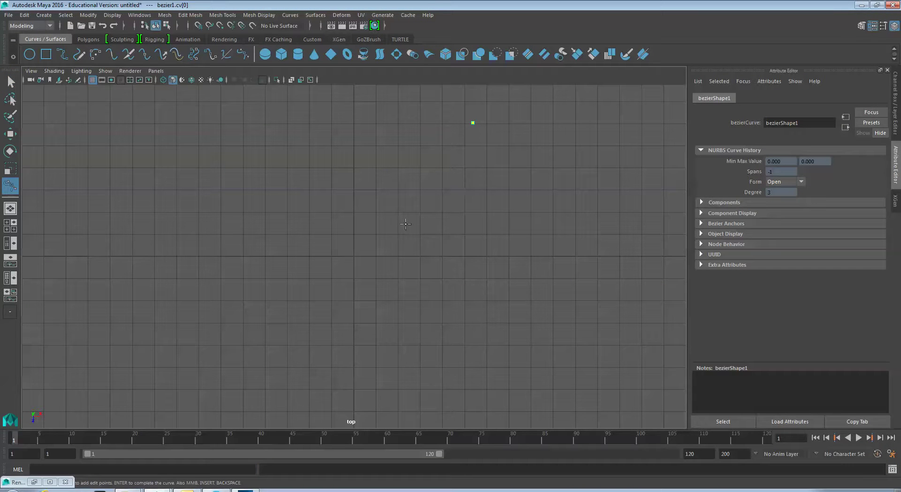
drag(385, 235, 393, 277)
drag(455, 331, 462, 369)
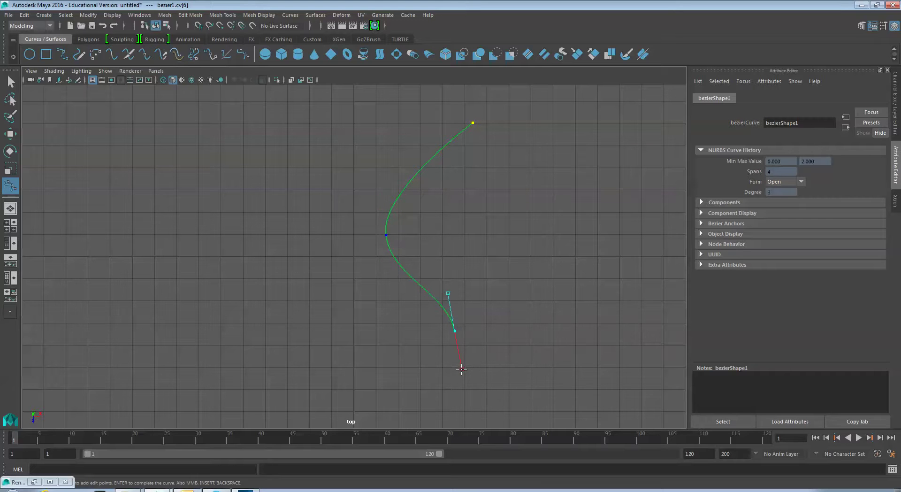
click(431, 414)
key(Return)
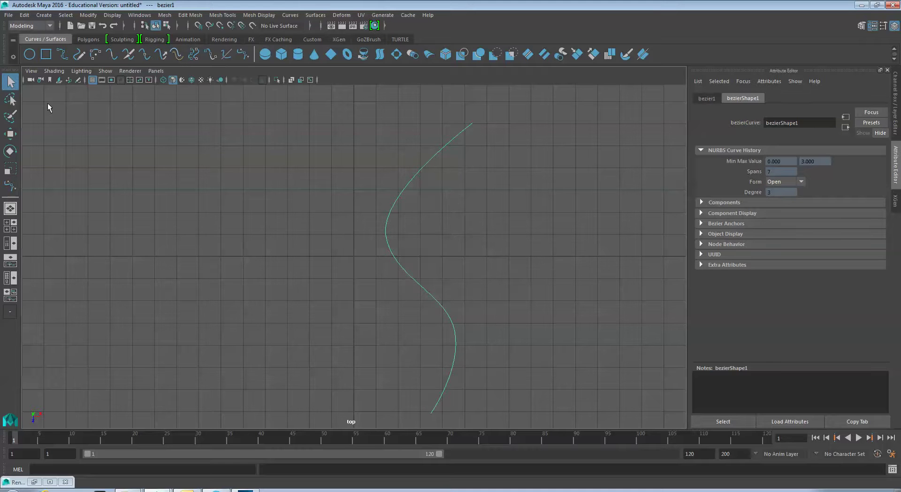
Duplicate the S-curve as bezier2 and shift the copy left, parallel to the original
click(27, 14)
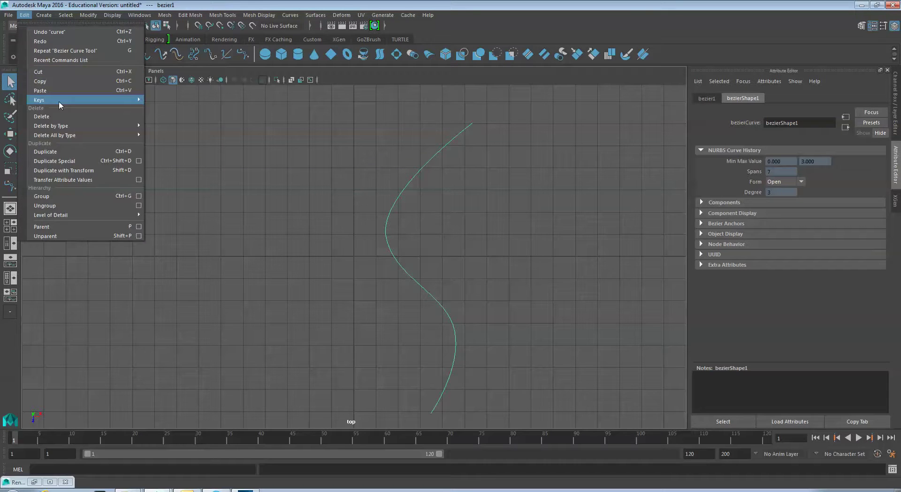
click(70, 151)
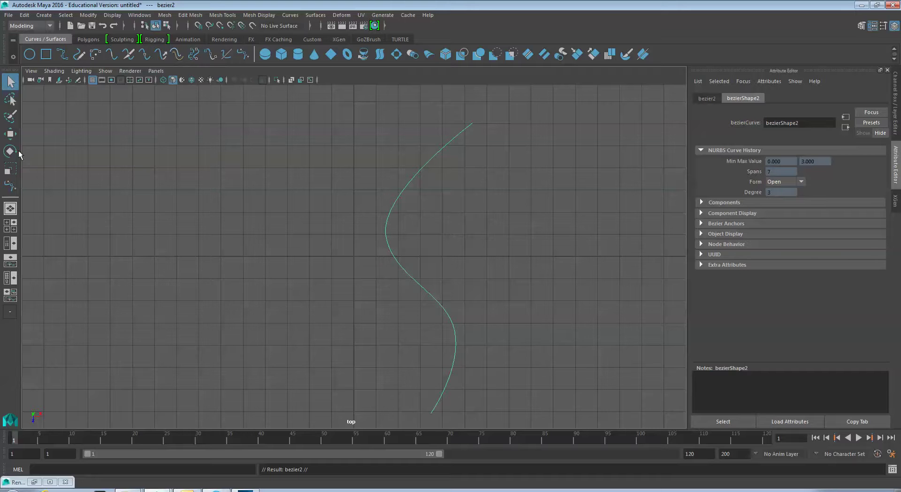
click(10, 133)
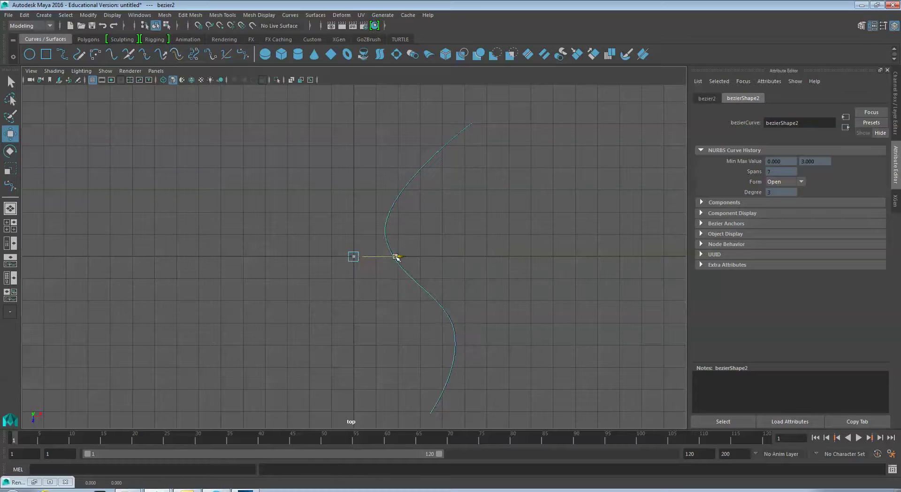
drag(395, 256, 347, 257)
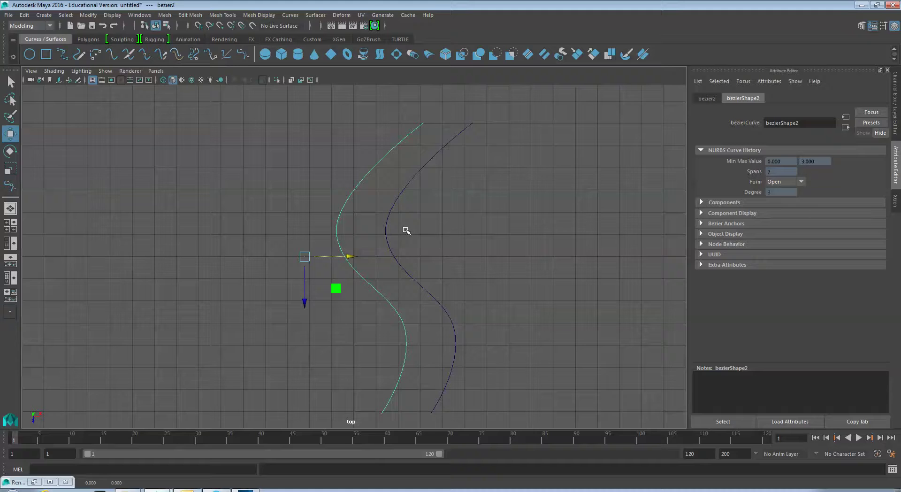
alt+middle_drag(547, 185, 485, 299)
scroll(484, 298, up, 8)
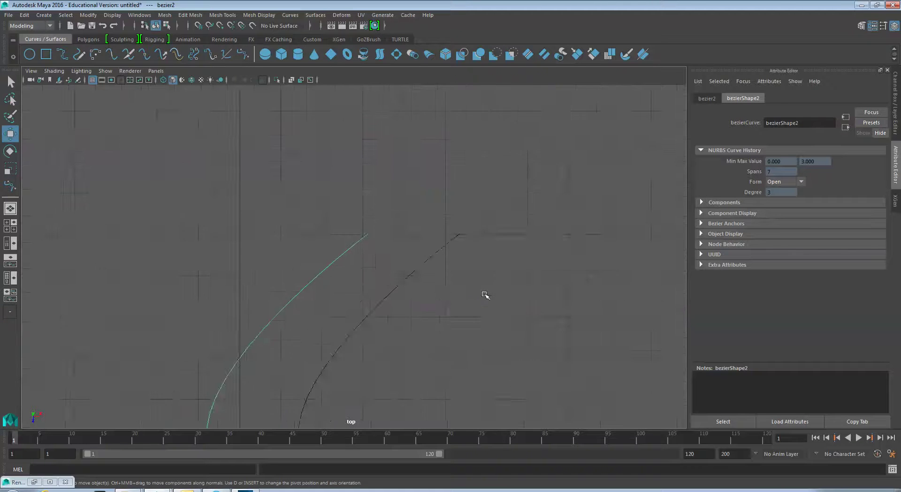
alt+middle_drag(541, 273, 402, 297)
scroll(402, 300, up, 3)
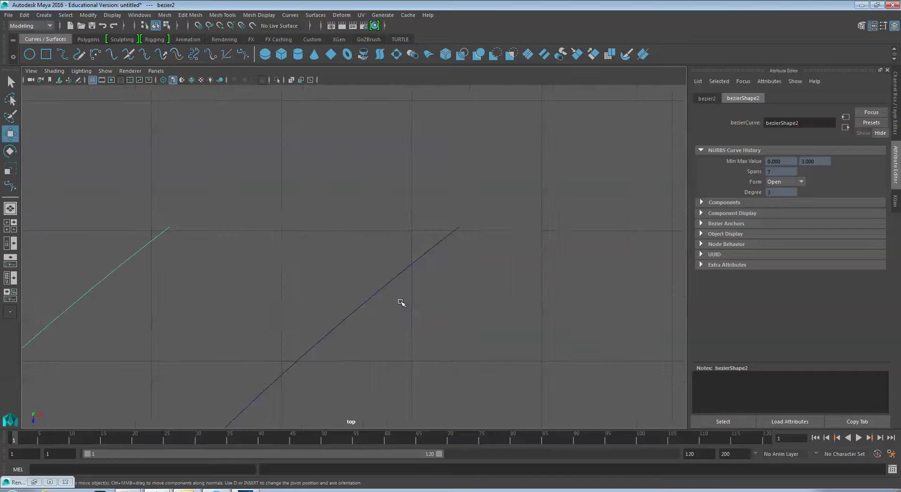
Draw bezier3, a straight one-span segment between the two curves' top endpoints
click(242, 54)
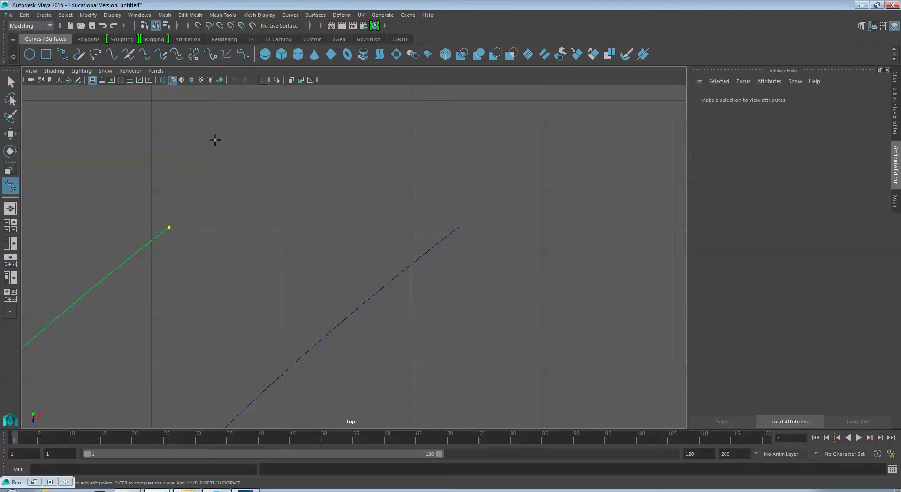
click(173, 225)
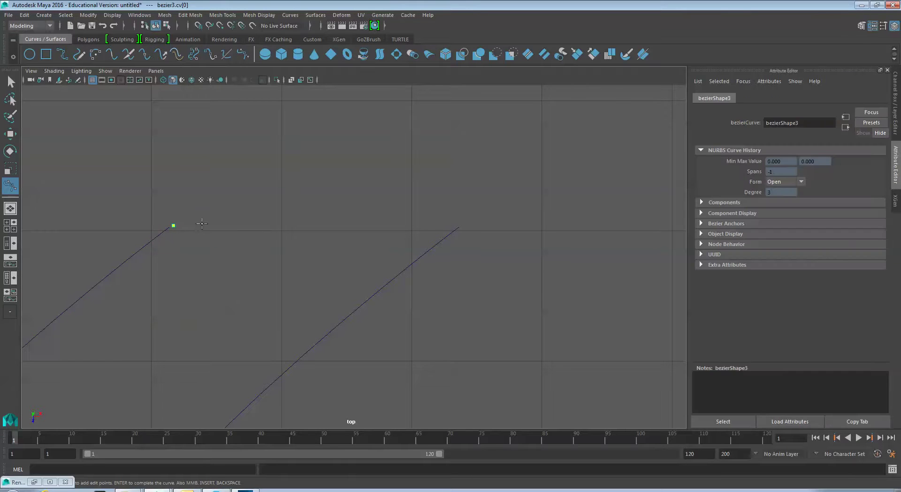
click(455, 226)
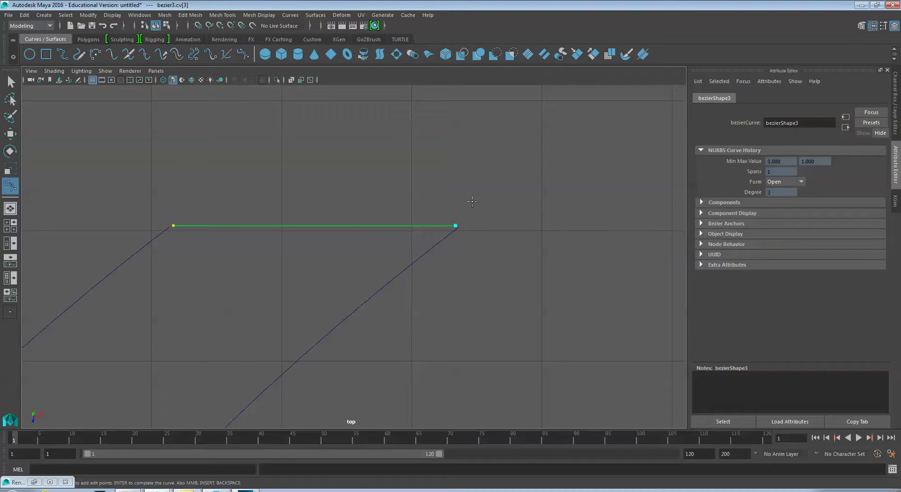
key(Return)
key(w)
scroll(489, 235, down, 6)
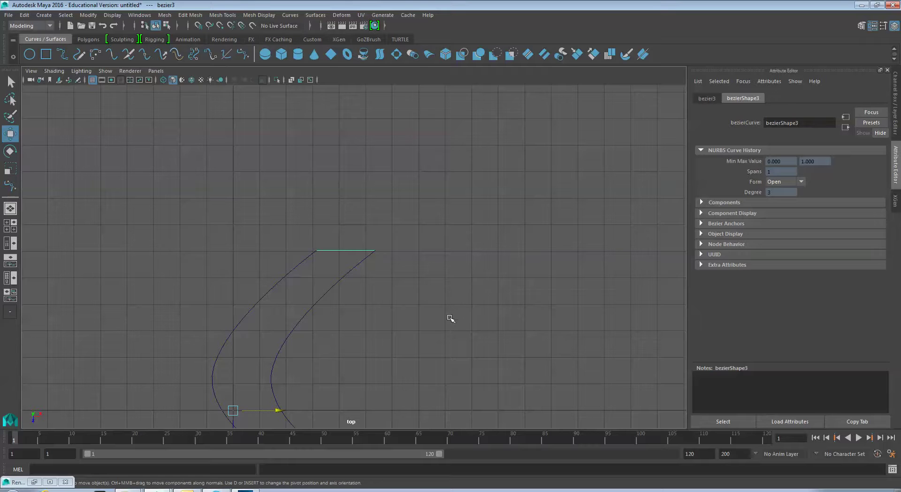
alt+middle_drag(451, 318, 460, 94)
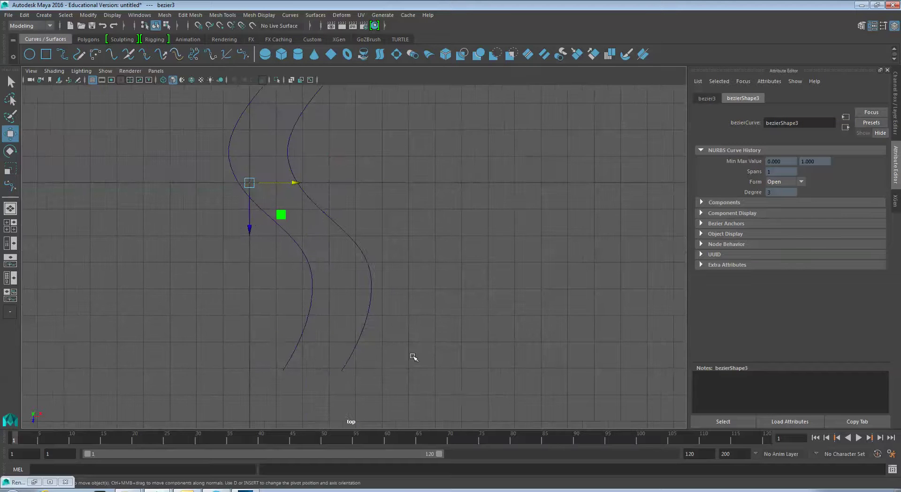
alt+middle_drag(413, 357, 429, 267)
scroll(429, 268, up, 8)
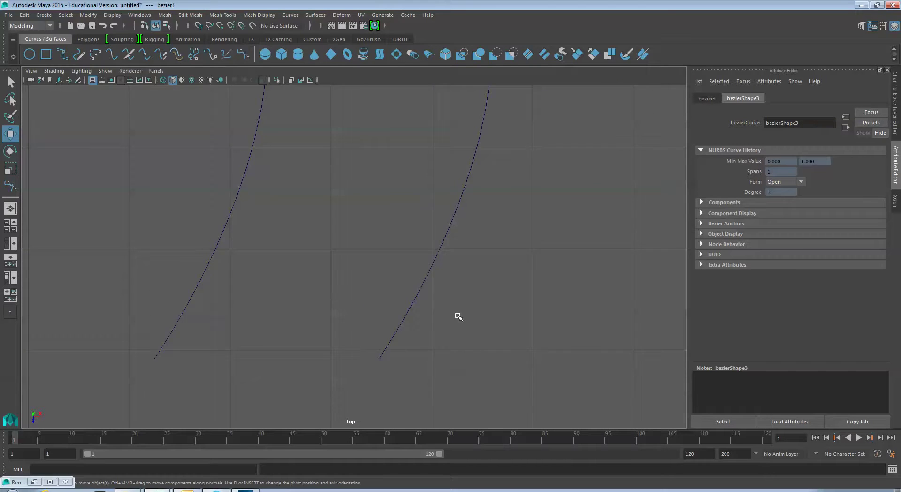
alt+middle_drag(458, 317, 486, 276)
scroll(497, 256, up, 5)
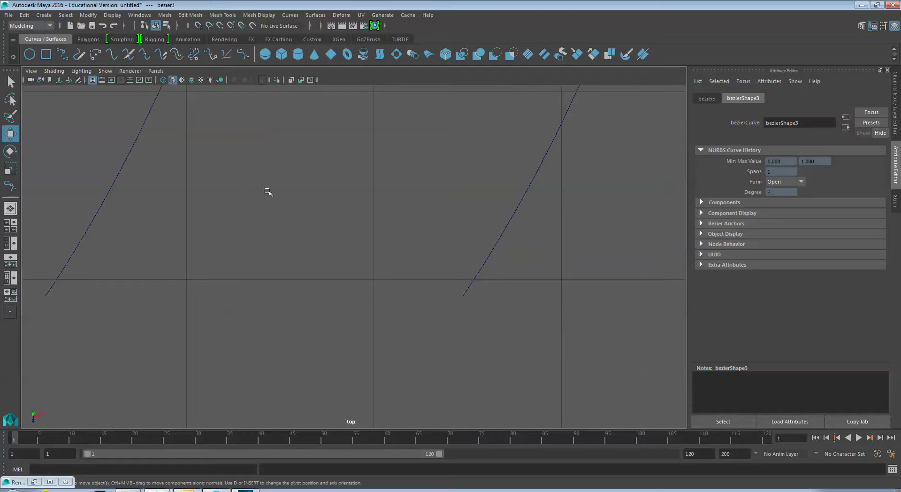
Connect the two S-curves' bottom ends with a straight Bezier segment, bezier4
click(242, 55)
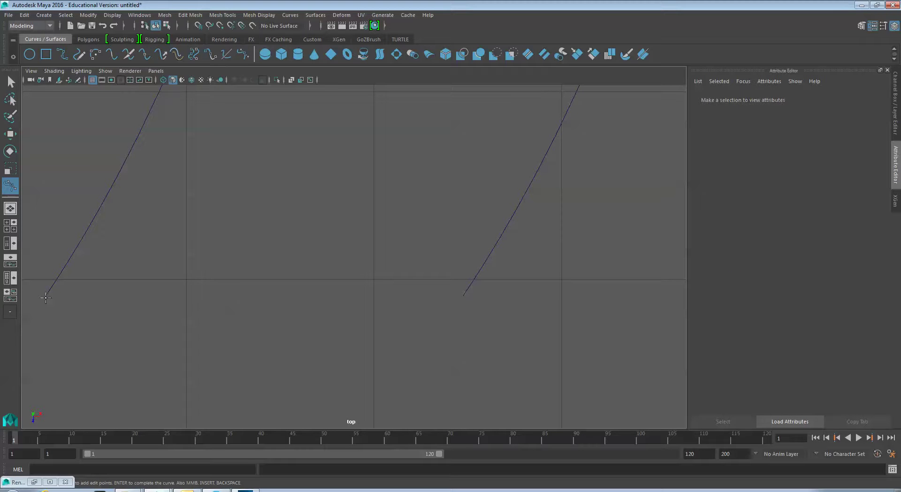
click(45, 298)
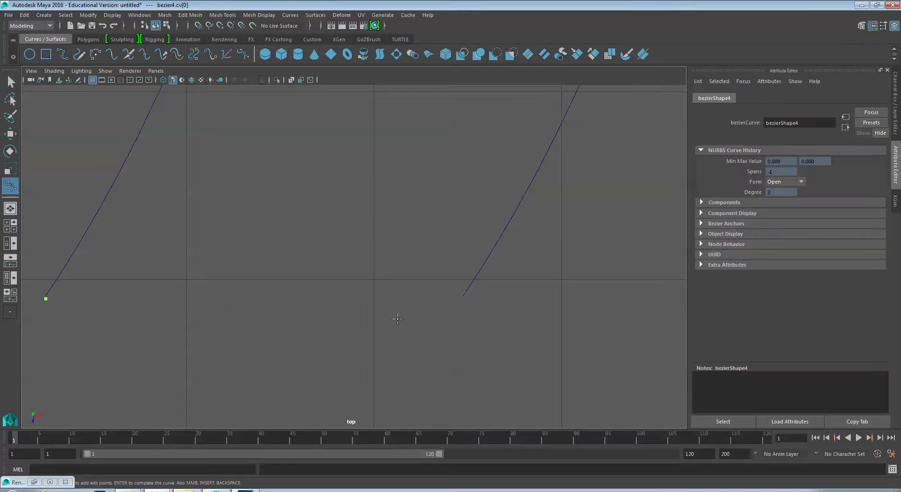
click(463, 298)
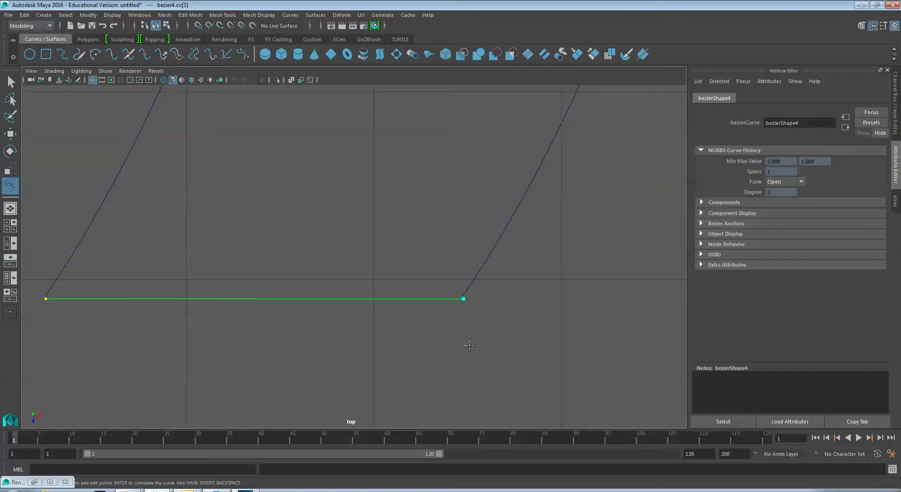
key(w)
Marquee-select all four path outline curves
scroll(479, 346, down, 10)
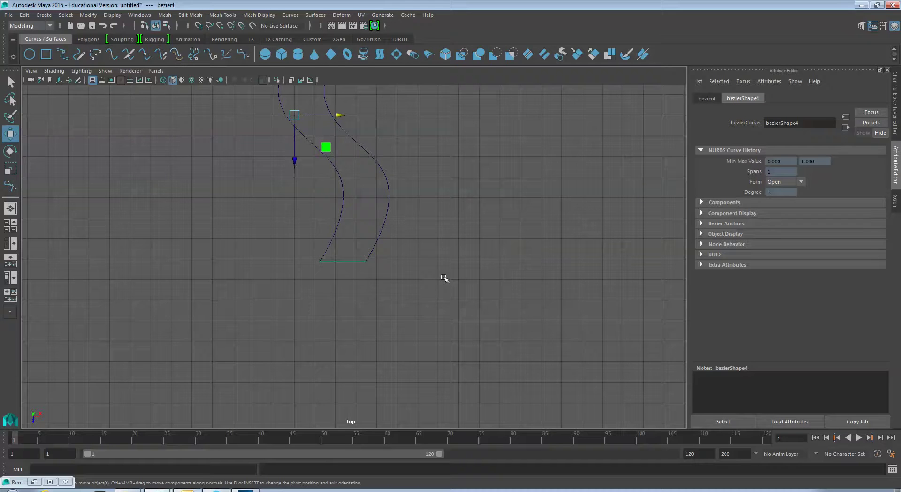
alt+middle_drag(458, 208, 473, 331)
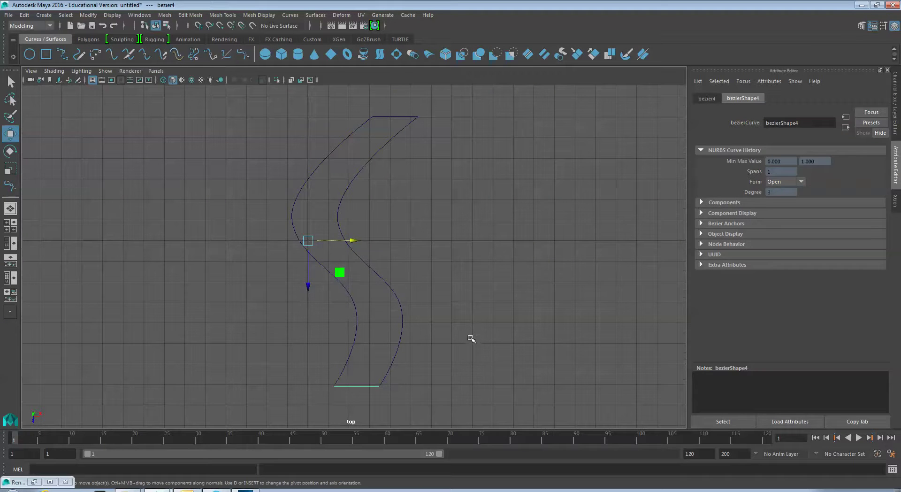
click(471, 339)
drag(464, 408, 258, 103)
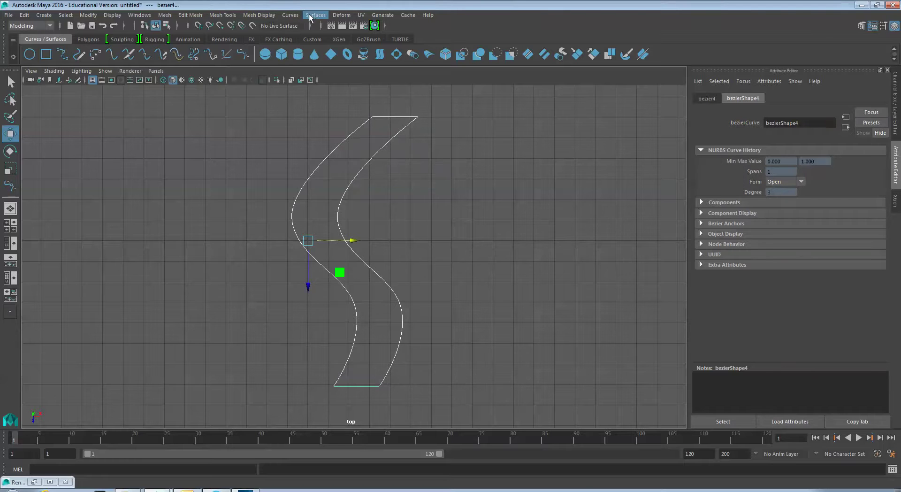
Attach the outline curves with Connect into bezier1, without keeping the originals
click(290, 15)
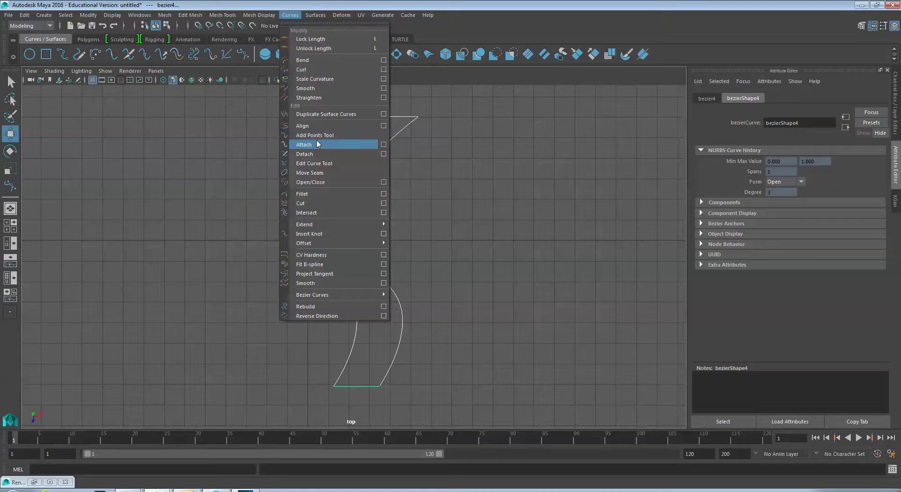
click(384, 144)
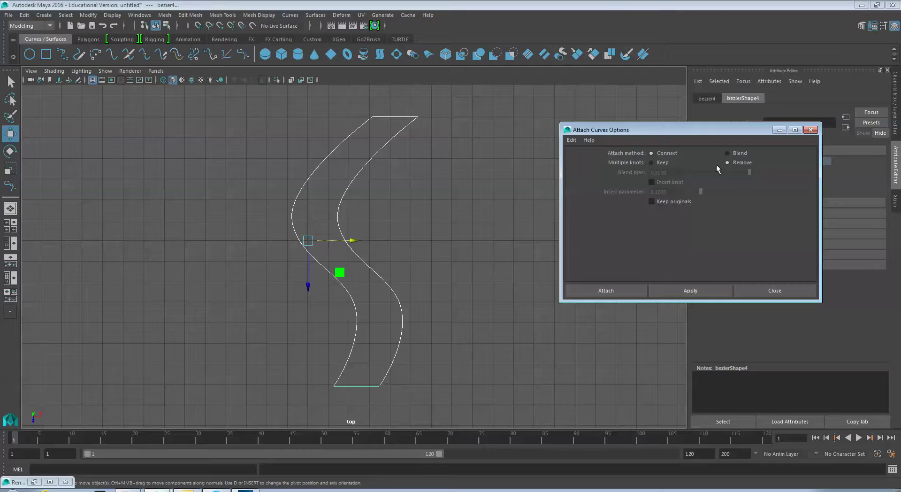
click(621, 288)
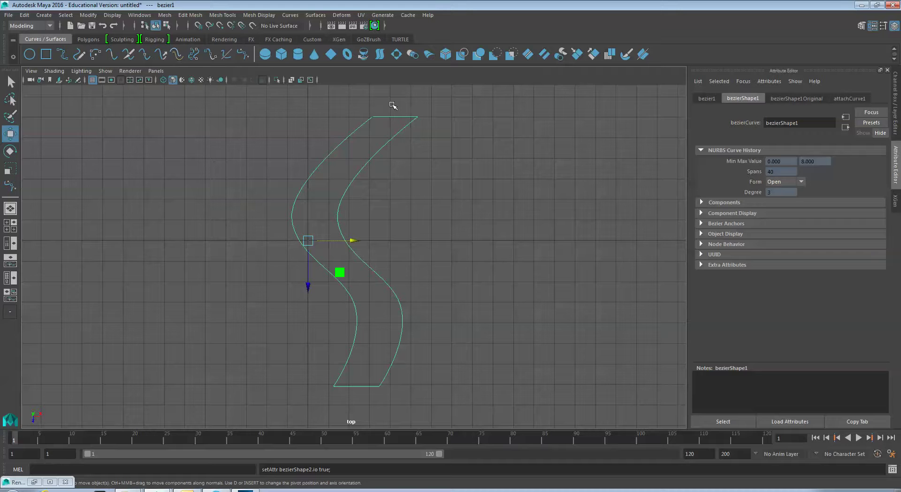
Planar Trim the joined curve with Polygons output and Quads tessellation
click(322, 17)
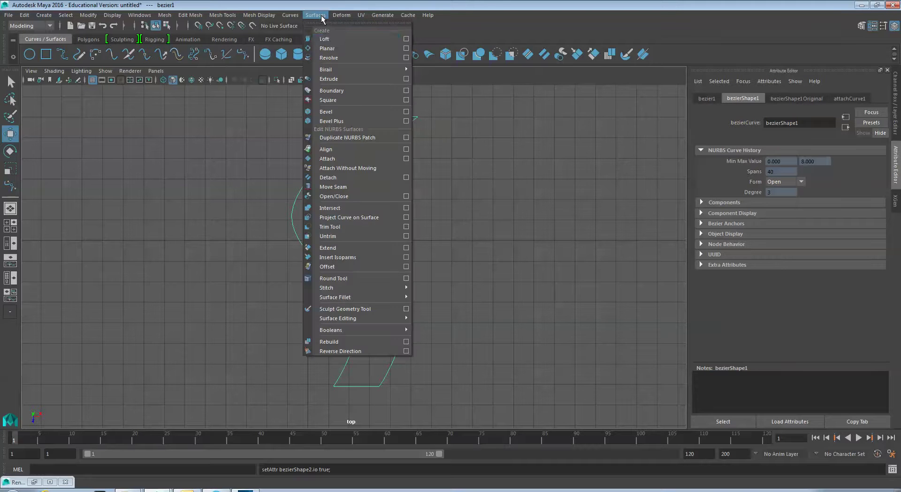
click(406, 48)
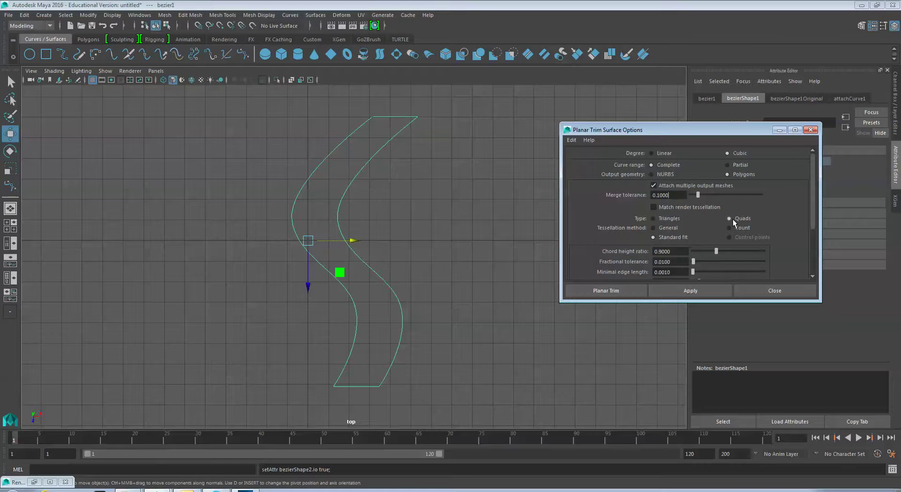
click(617, 290)
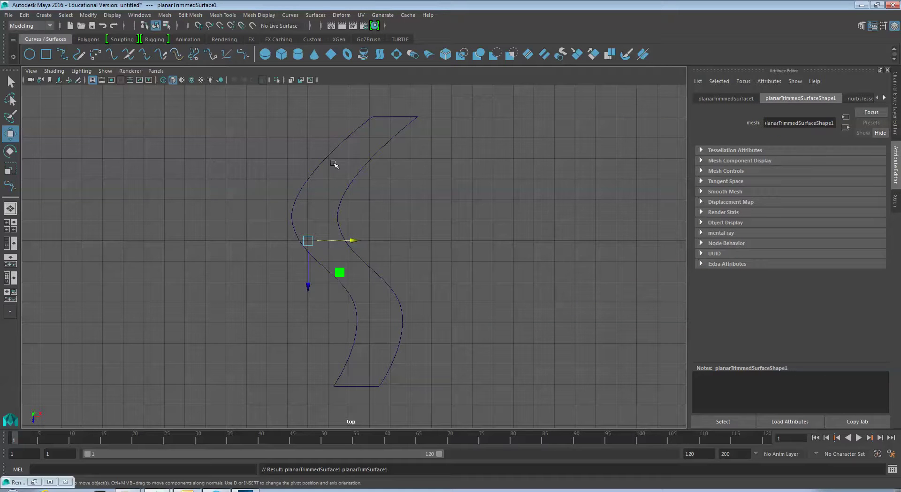
Close bezier1 with Open/Close, preserving shape, so the path surface fills in
click(291, 15)
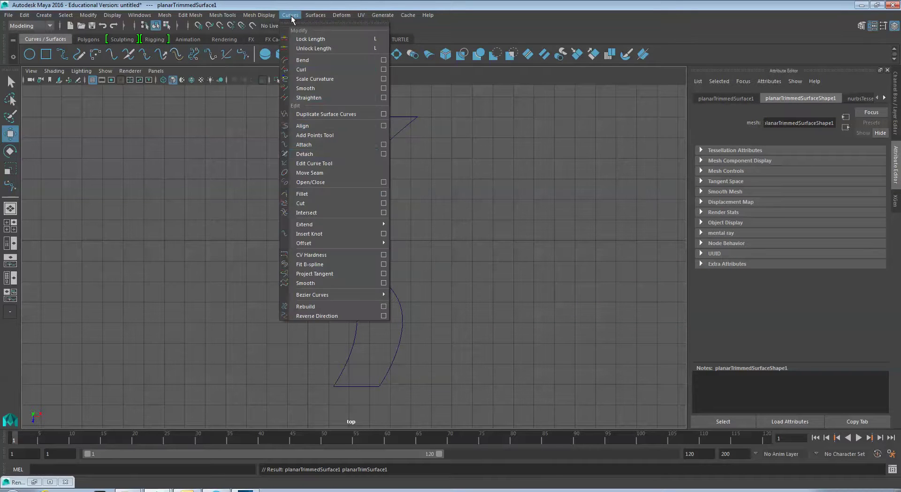
click(321, 185)
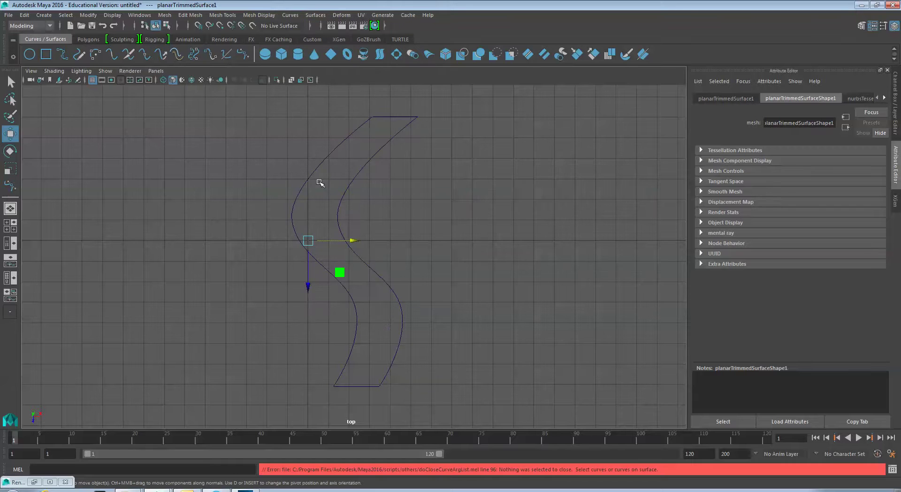
click(374, 157)
click(290, 15)
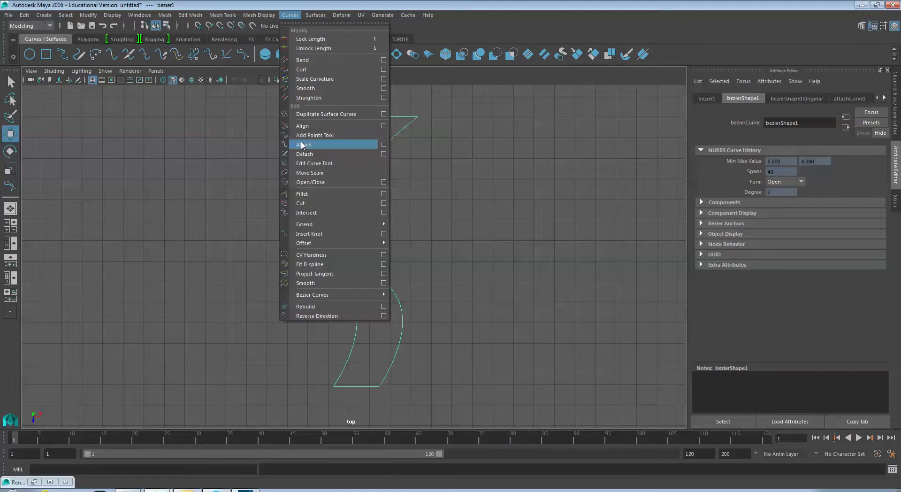
click(314, 183)
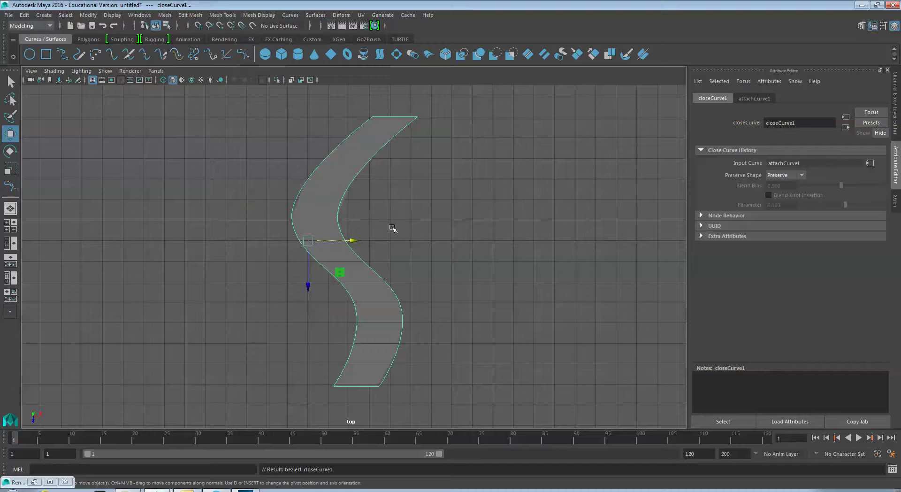
Maximize the perspective view and dolly in on the path surface
click(13, 227)
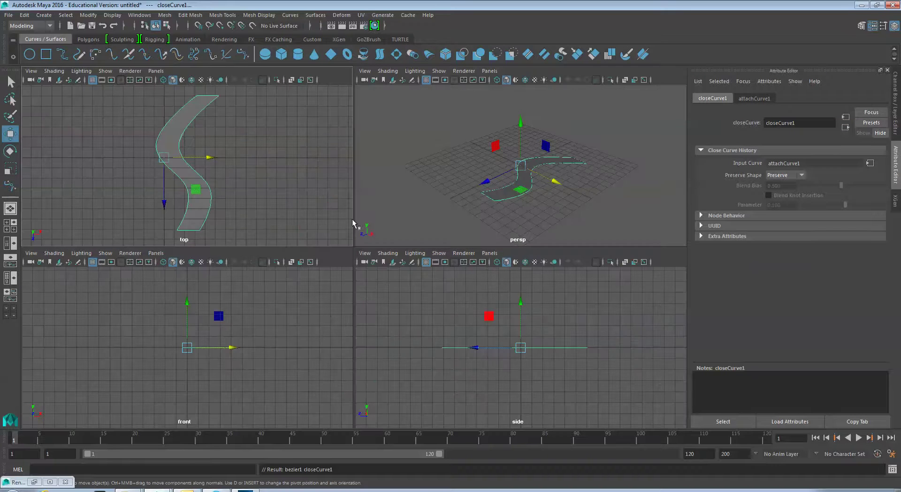
middle_click(433, 206)
key(space)
alt+right_drag(454, 258, 453, 276)
Switch to Face mode and marquee-select all faces of the path surface
right_click(377, 288)
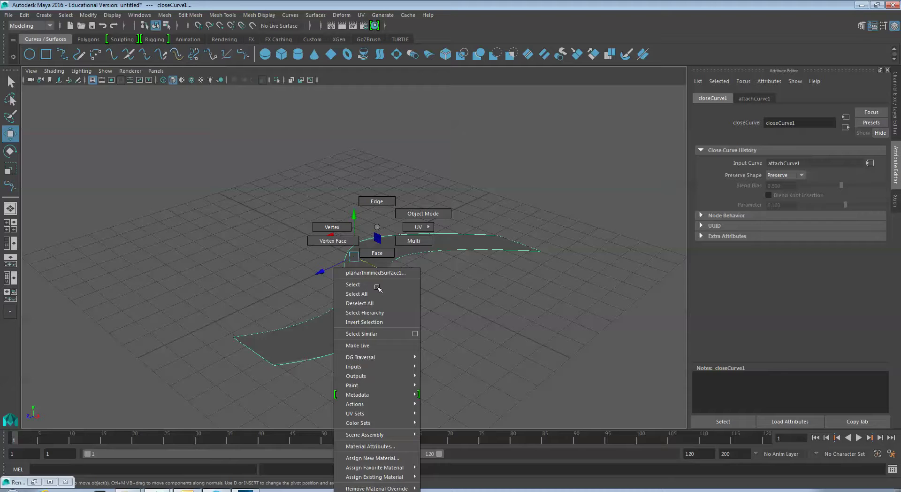
click(376, 285)
right_drag(377, 288, 374, 254)
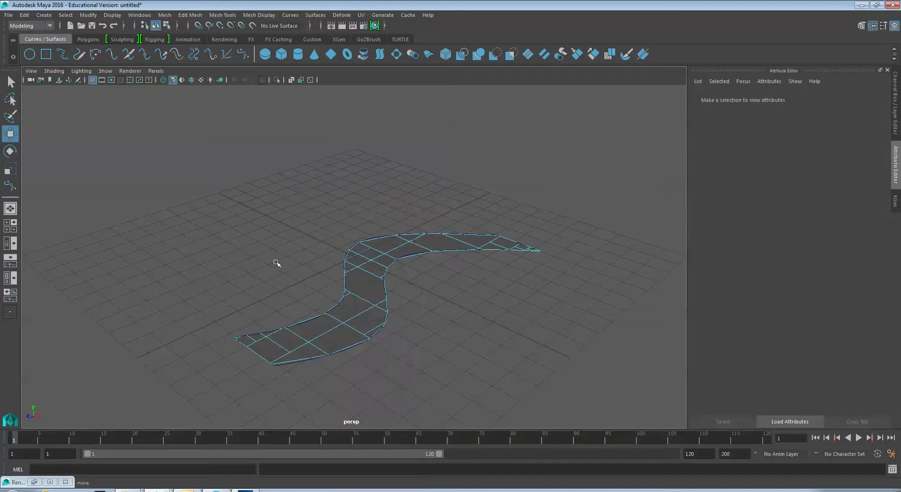
drag(161, 201, 585, 381)
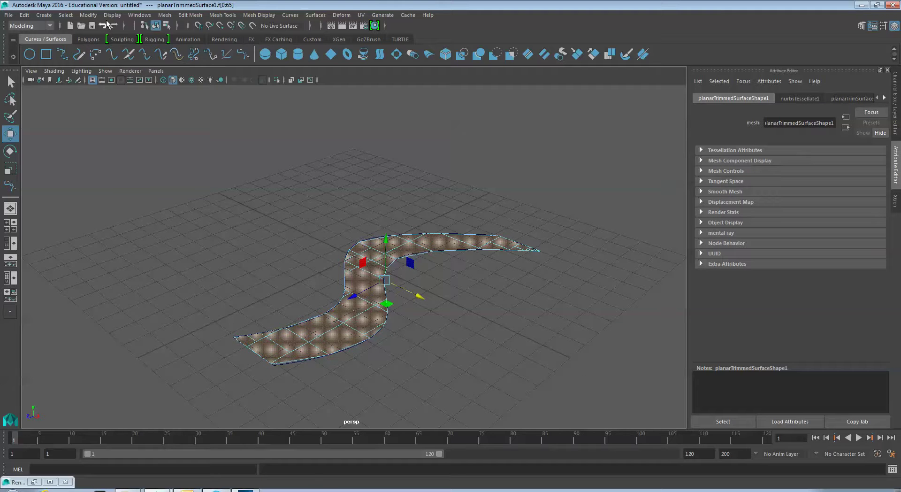
Extrude the faces about 0.217 along local Z, then return to Object Mode
click(191, 15)
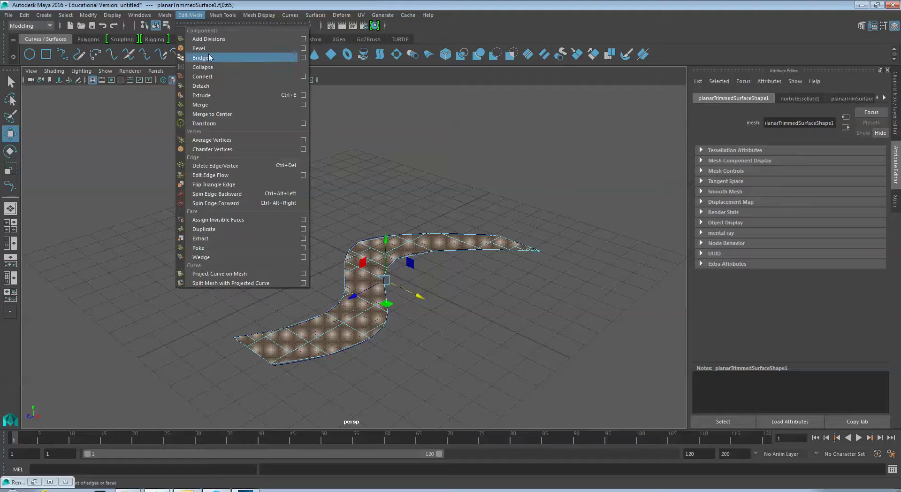
click(255, 96)
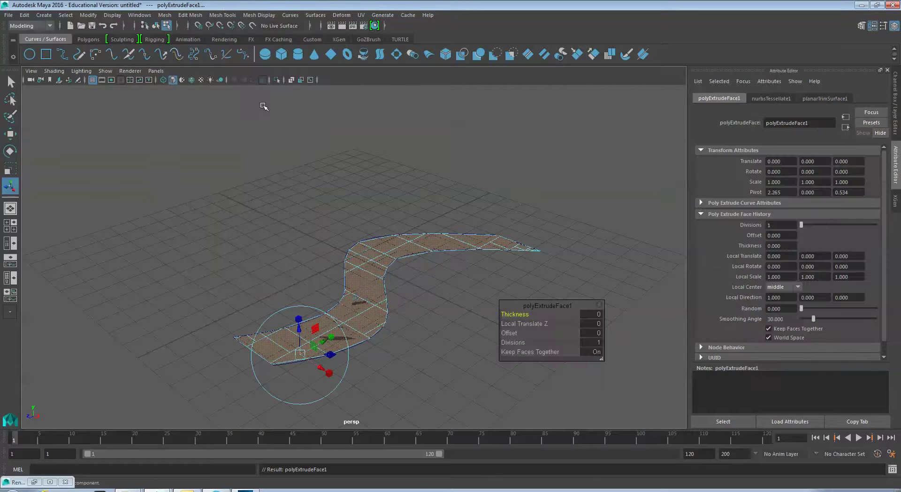
drag(300, 329, 300, 325)
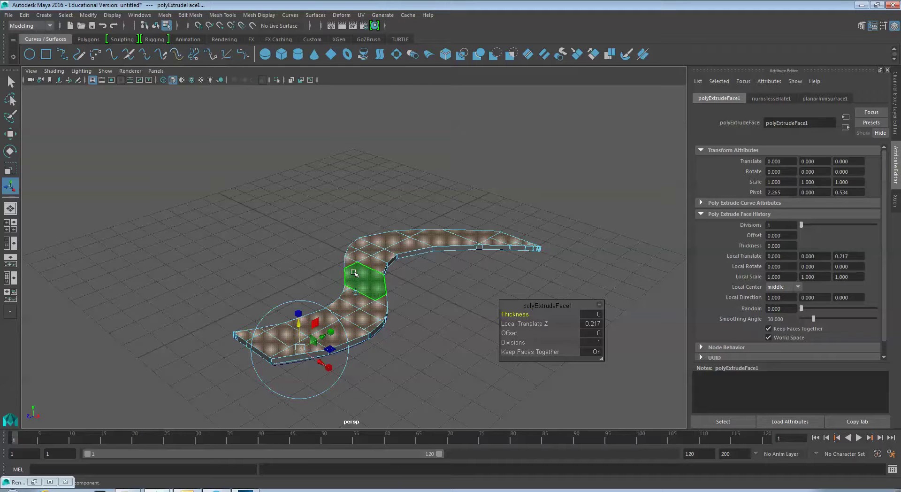
right_drag(355, 273, 352, 206)
Duplicate the thickened path as planarTrimmedSurface2 and raise the copy along Y
click(380, 250)
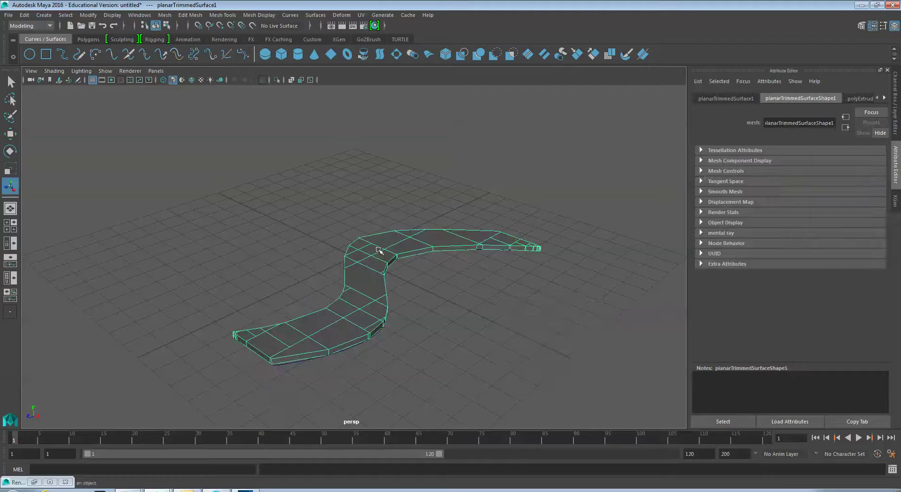
click(24, 15)
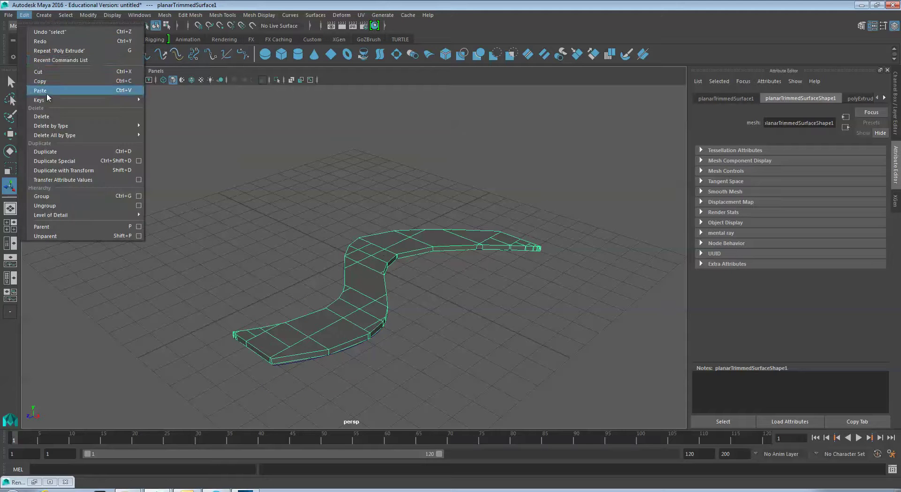
click(75, 153)
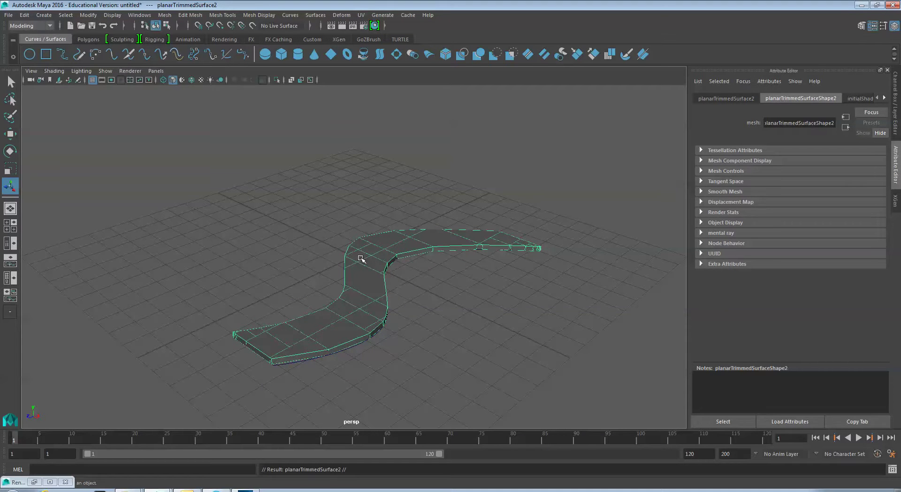
key(w)
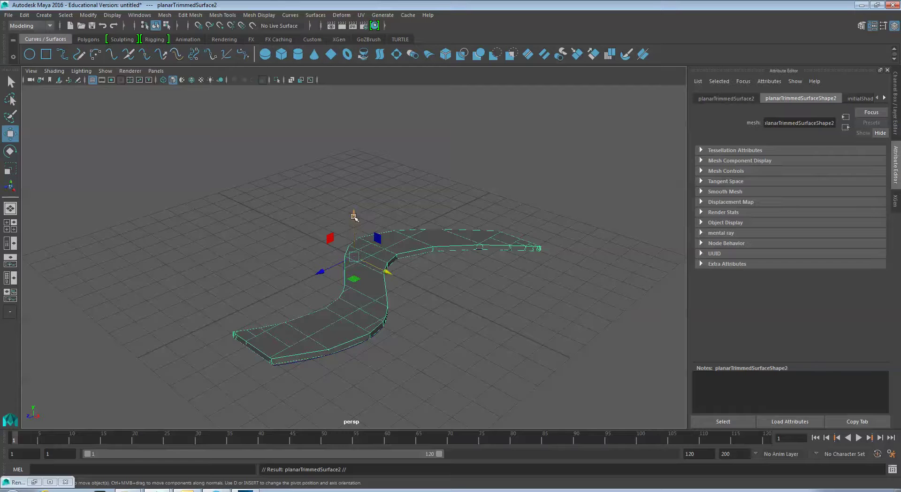
drag(354, 215, 351, 14)
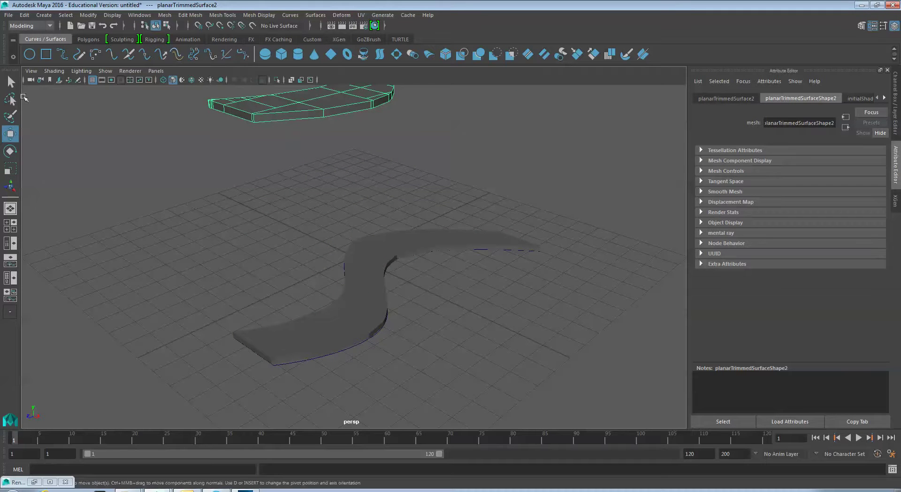
In the top view, draw a large polygon plane covering the whole S-shaped path
click(10, 226)
click(115, 193)
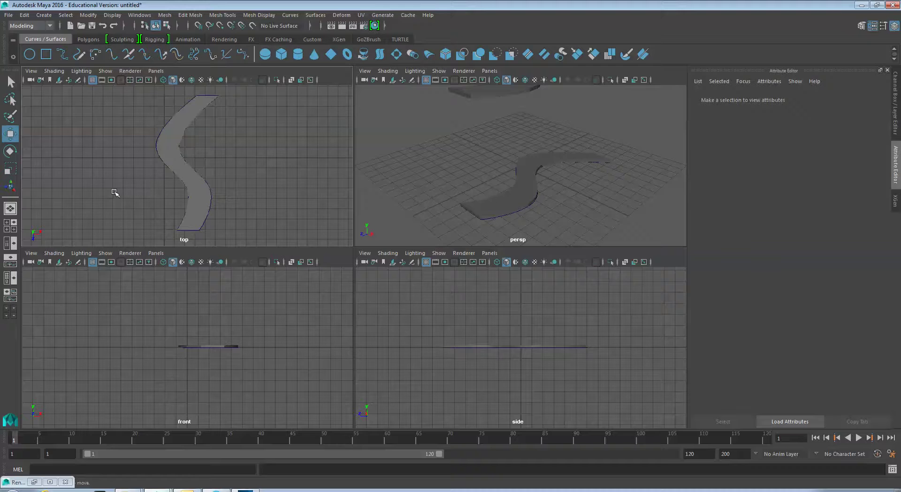
key(space)
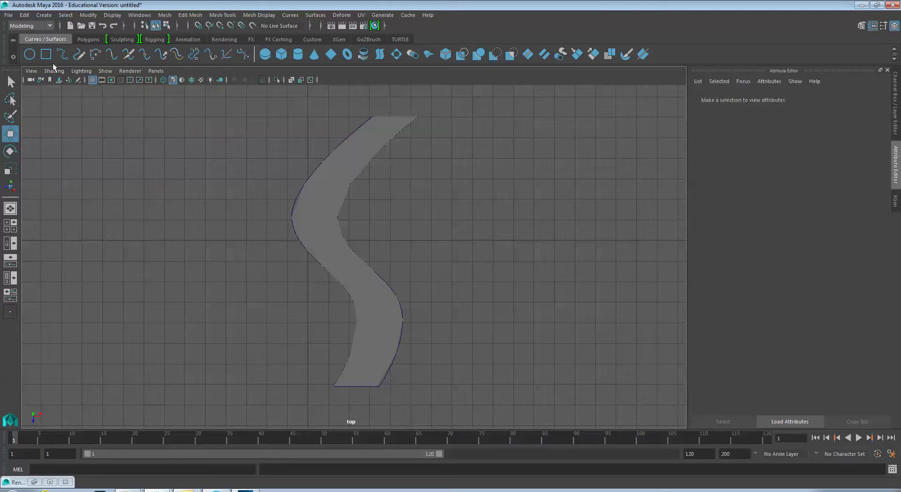
click(82, 37)
click(44, 15)
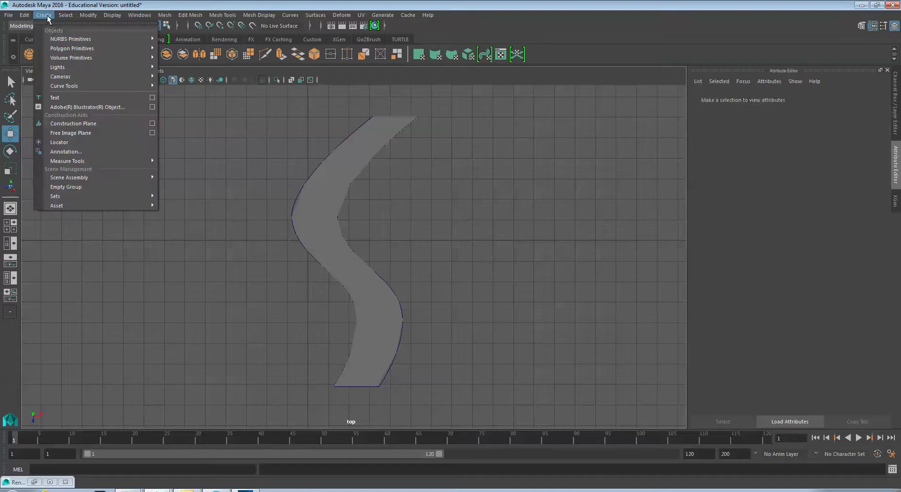
mouse_move(59, 41)
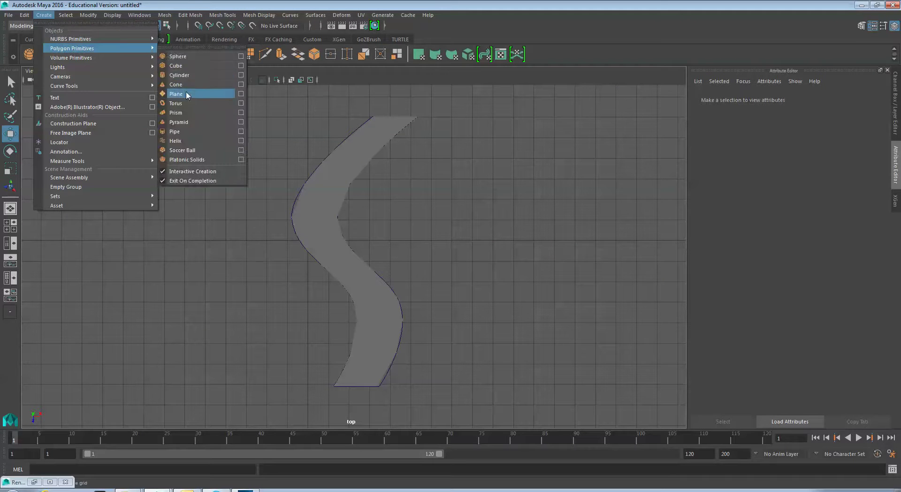
click(186, 93)
drag(77, 117, 649, 382)
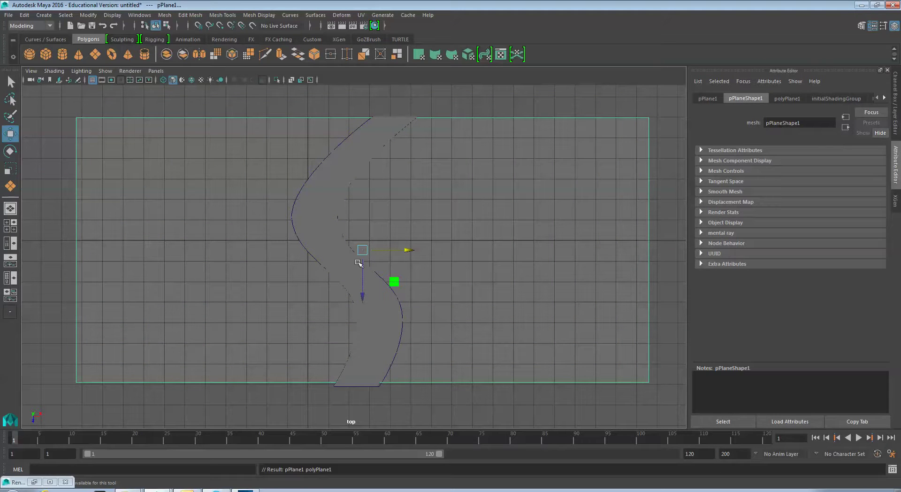
drag(365, 282, 362, 283)
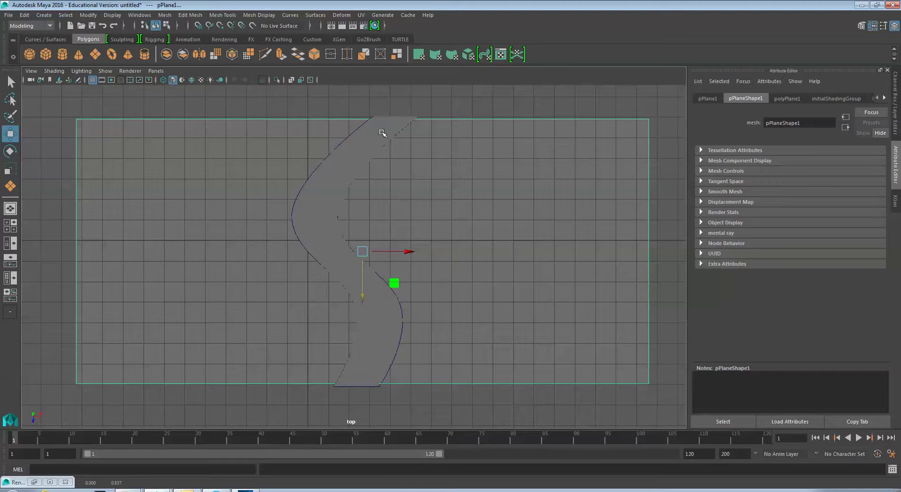
In perspective, lower the original S-shaped path slightly into the ground plane
click(389, 120)
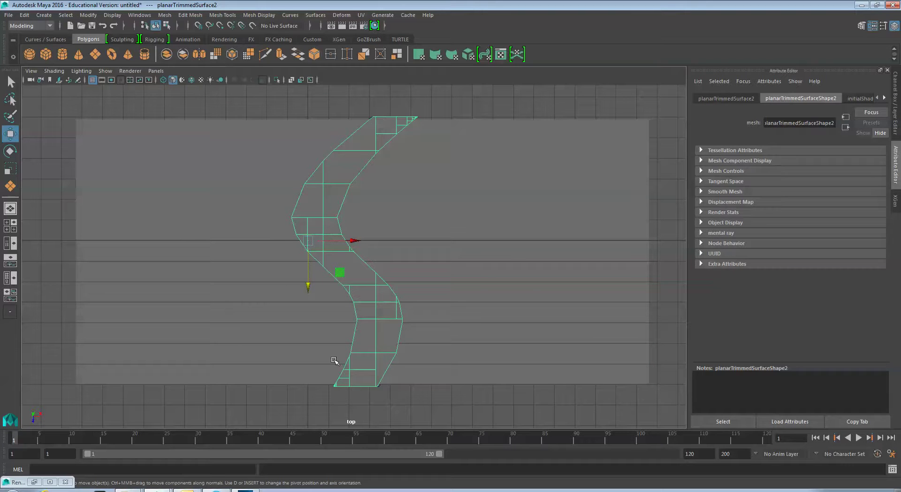
click(10, 207)
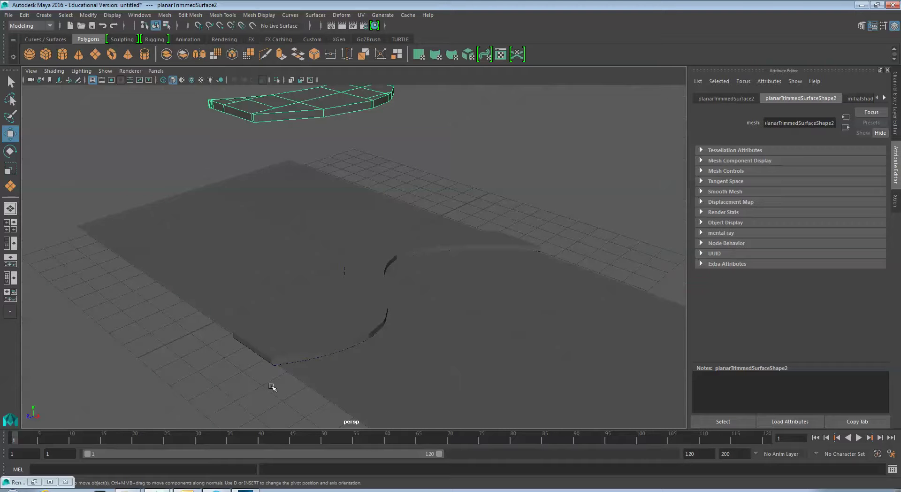
alt+drag(272, 388, 362, 308)
click(380, 295)
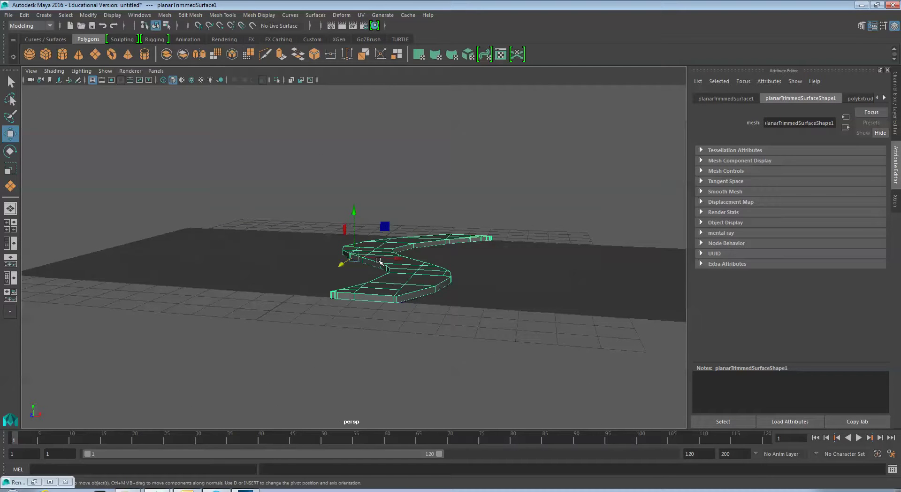
drag(353, 217, 353, 217)
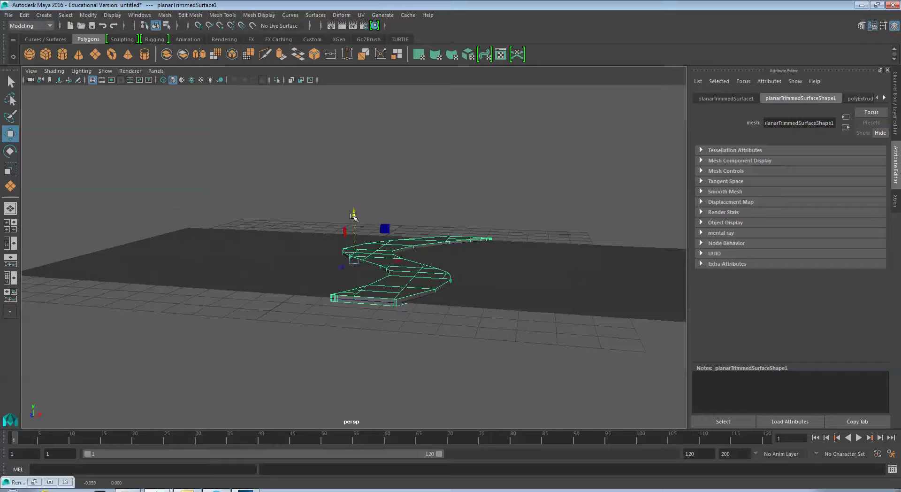
alt+drag(268, 326, 281, 350)
Boolean-subtract the lower S-path from the ground plane, then select the raised duplicate path
click(294, 315)
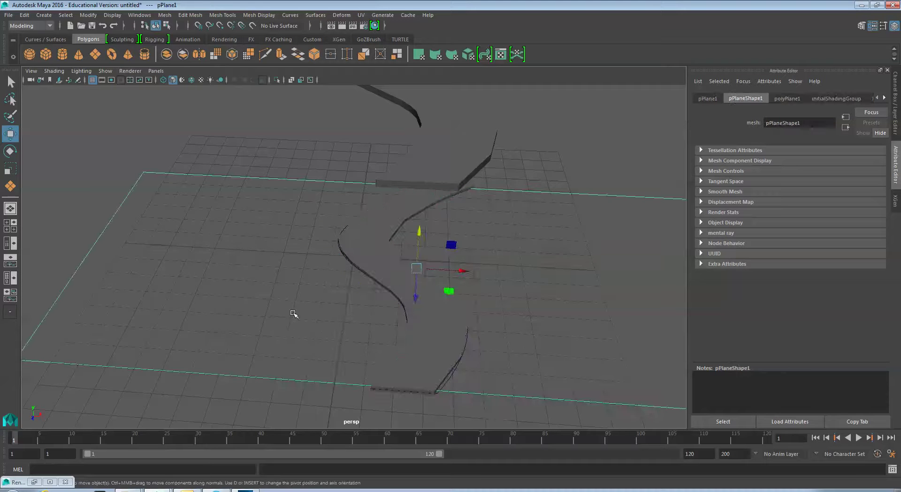
click(379, 258)
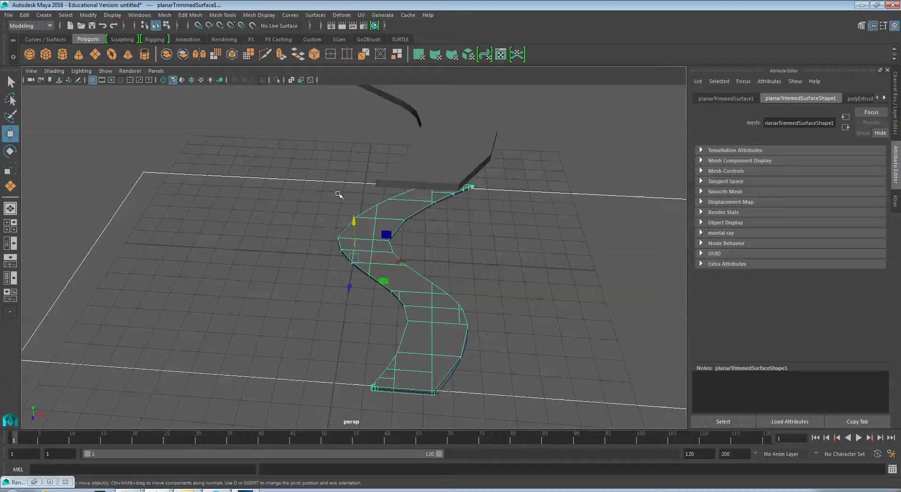
click(165, 15)
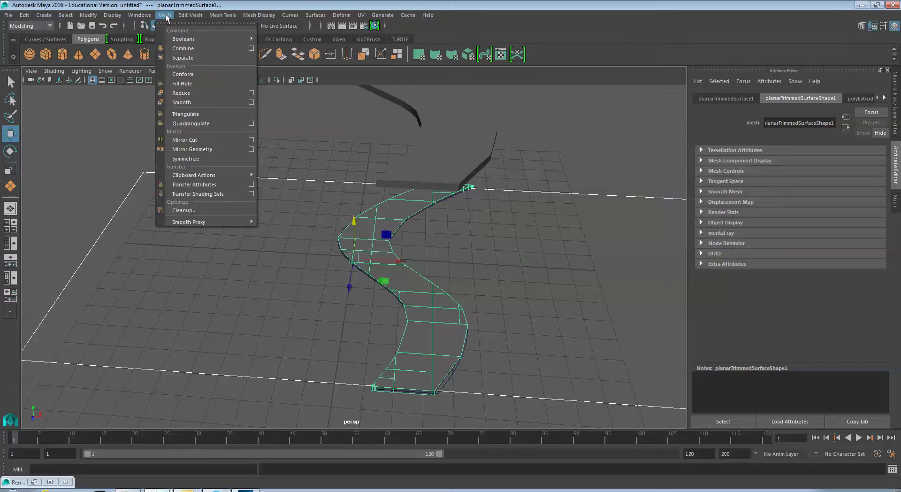
mouse_move(211, 39)
click(281, 56)
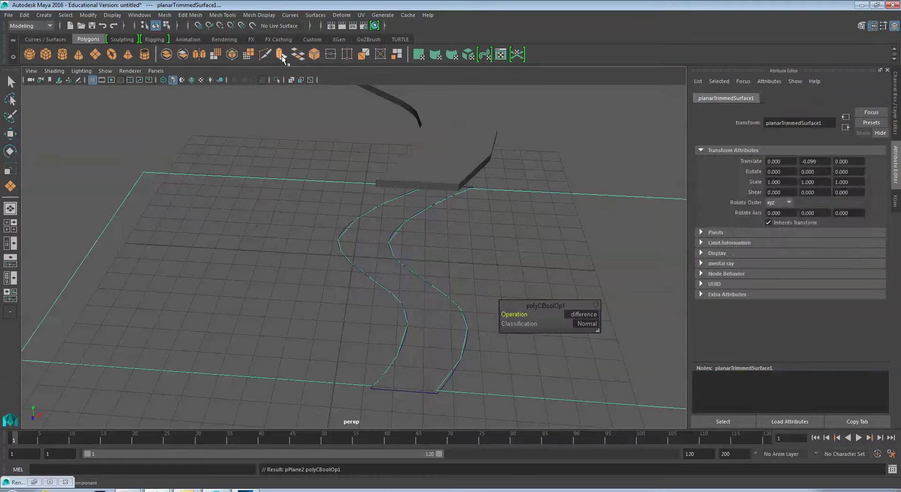
click(412, 396)
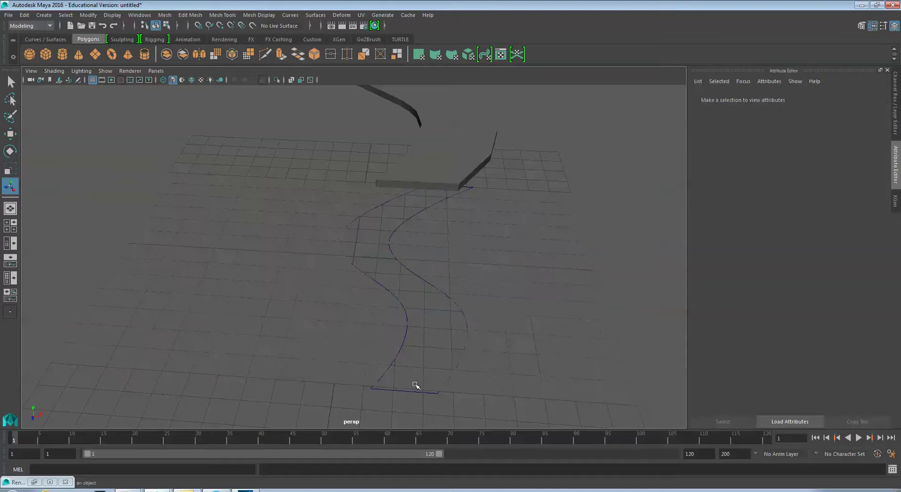
click(483, 317)
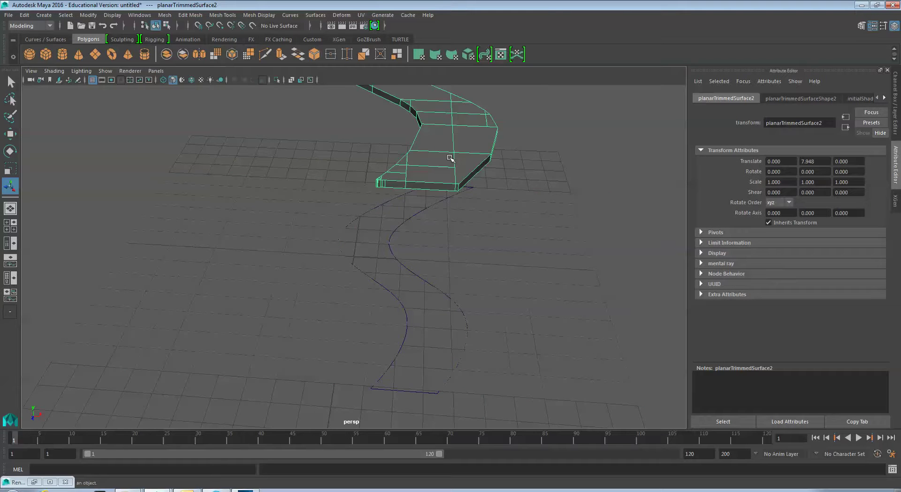
Move the duplicate path down into the S-shaped groove, to Translate Y about -0.134
scroll(502, 137, down, 5)
key(w)
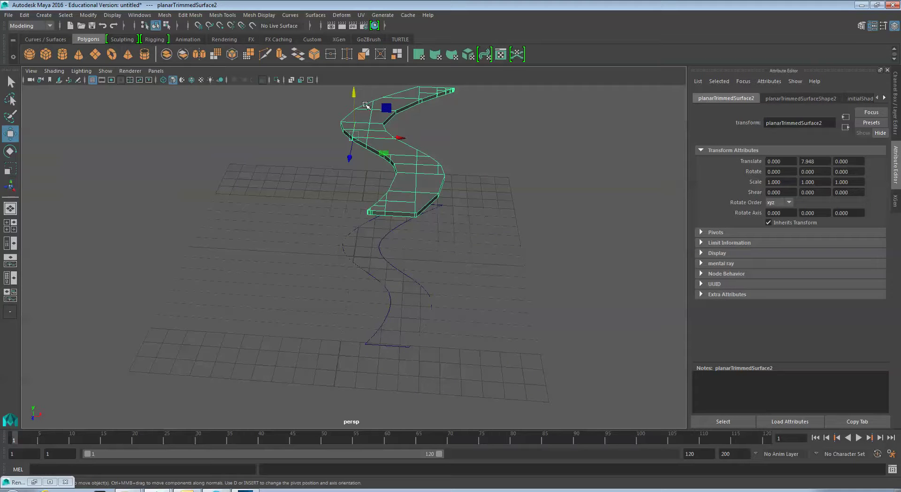
drag(366, 104, 486, 259)
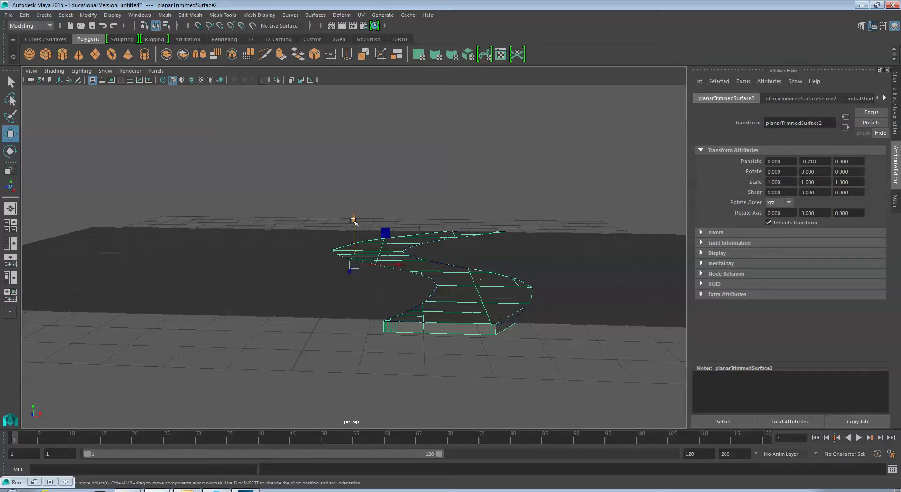
drag(354, 223, 352, 217)
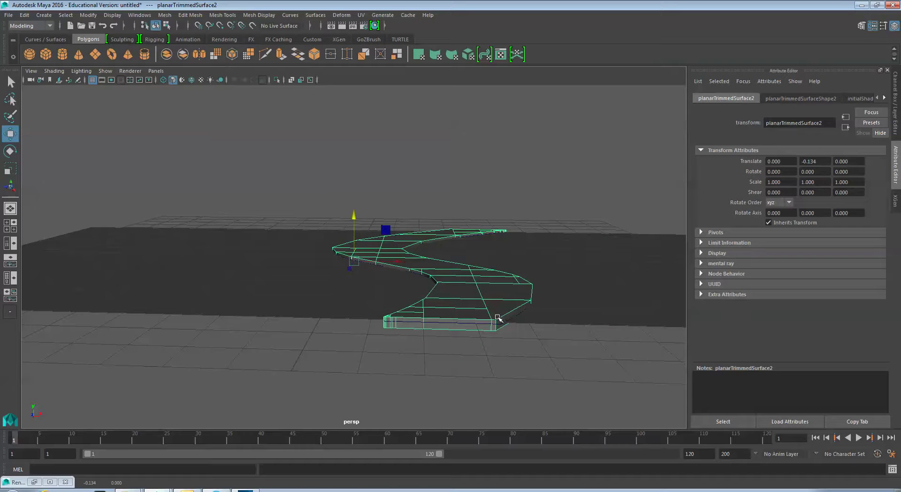